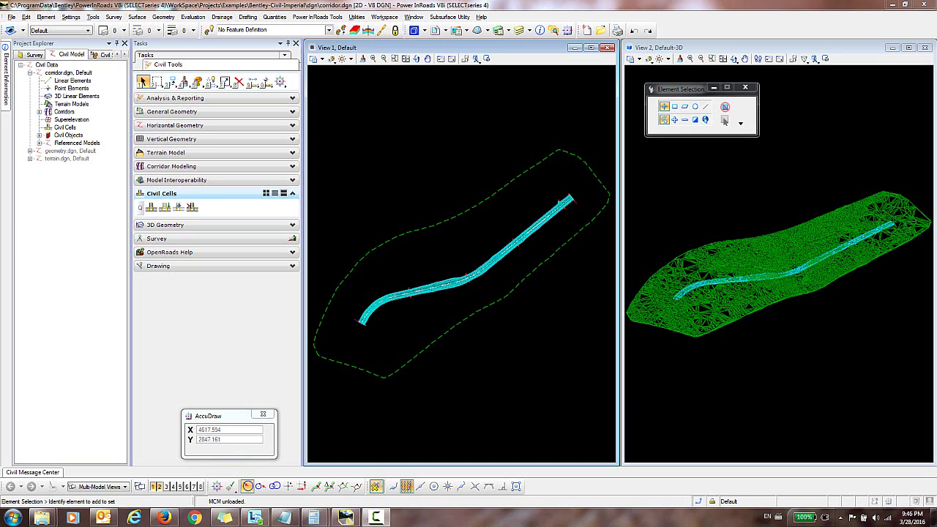
Set the design stage of Test Corridor to 5 - Final Top Mesh in its properties.
click(505, 247)
scroll(449, 321, up, 2)
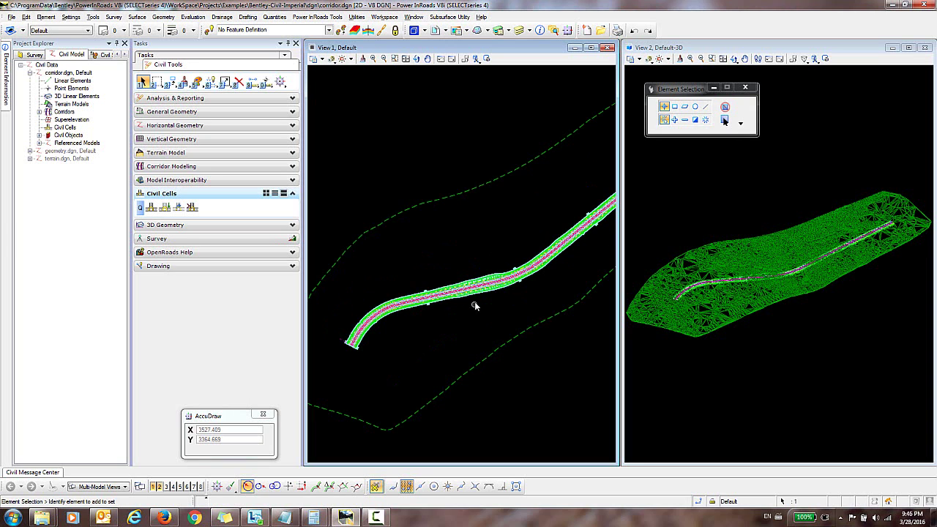
scroll(480, 294, up, 3)
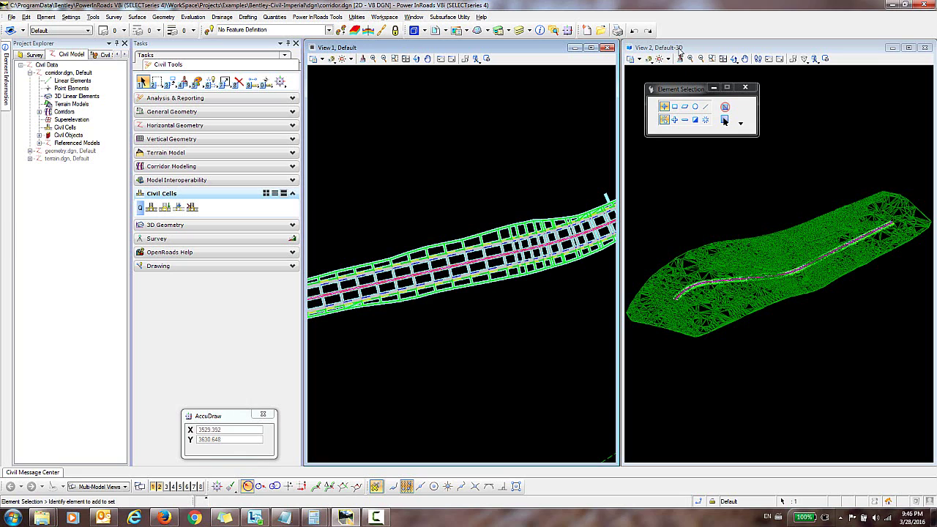
click(446, 330)
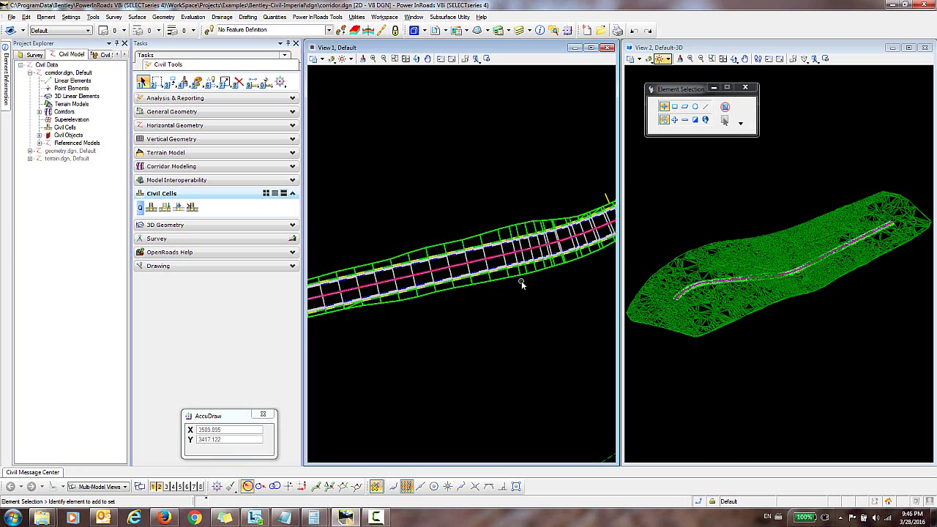
mouse_move(607, 198)
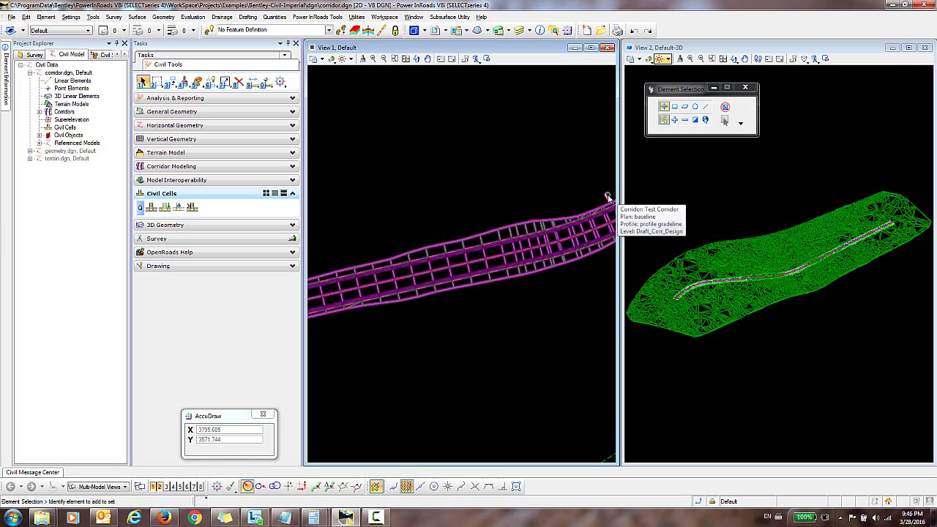
click(607, 197)
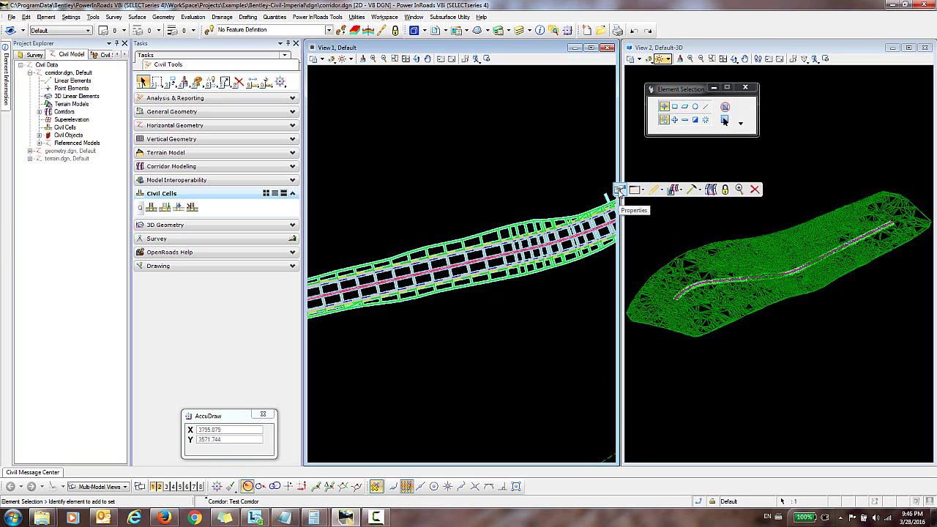
click(619, 189)
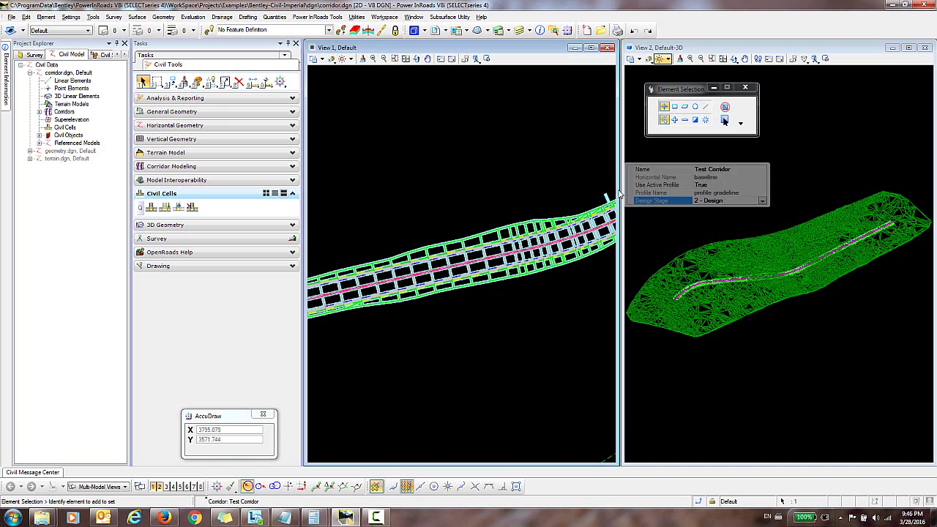
click(762, 201)
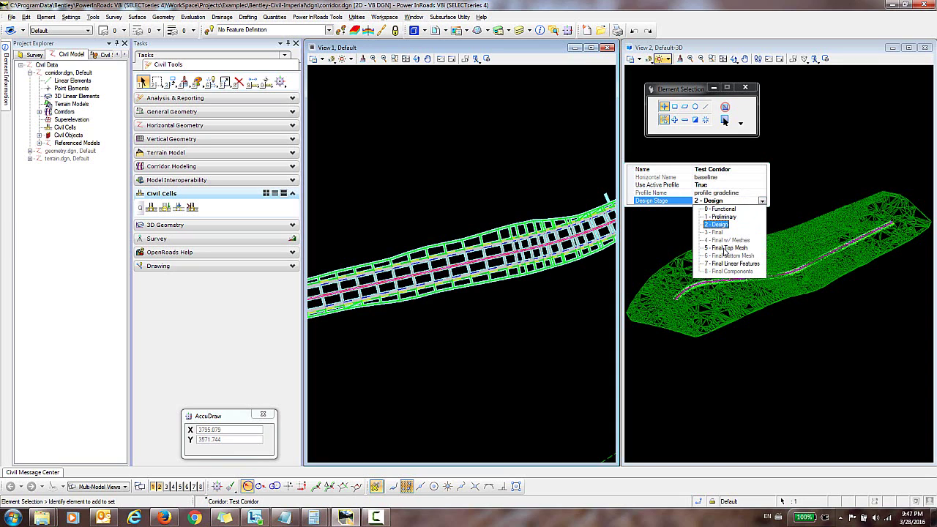
click(715, 224)
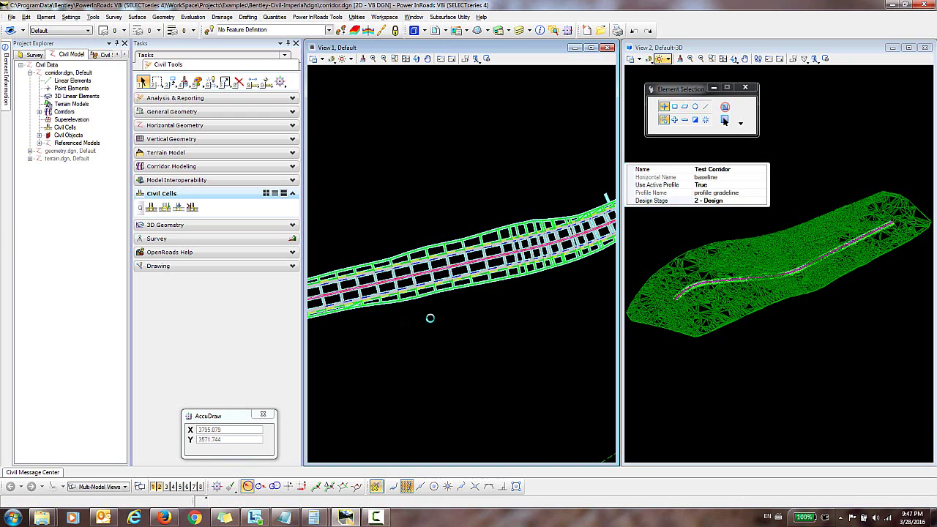
Set up a terrain model from elements with the Design_Contours feature definition and the name Corridor.
scroll(462, 295, up, 2)
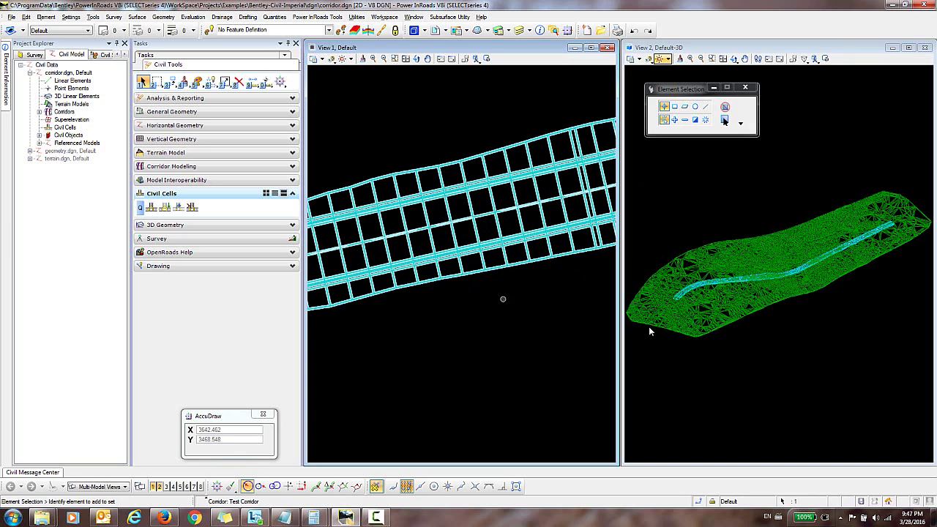
scroll(696, 292, up, 4)
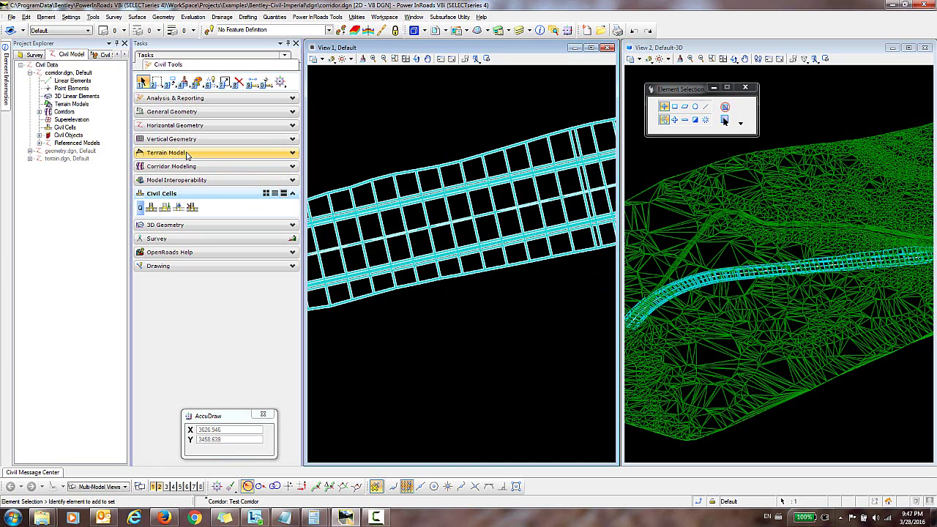
click(164, 154)
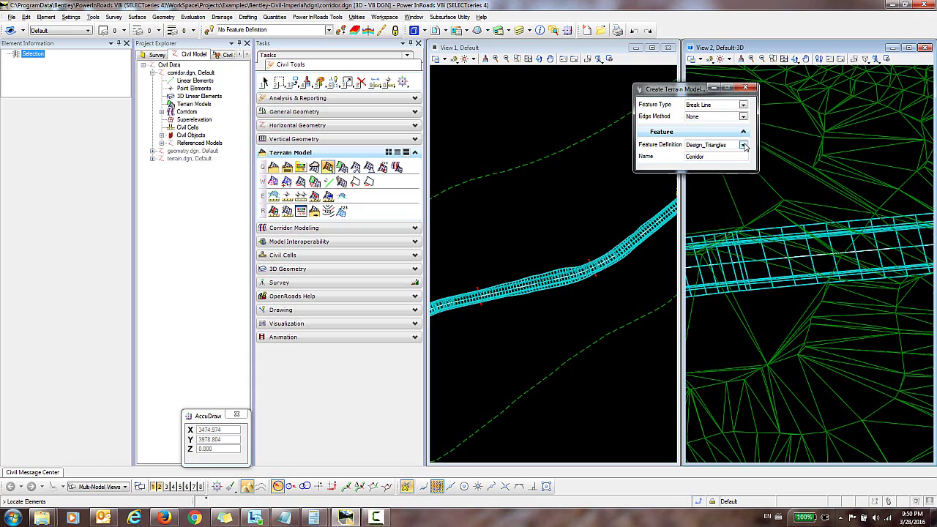
click(743, 146)
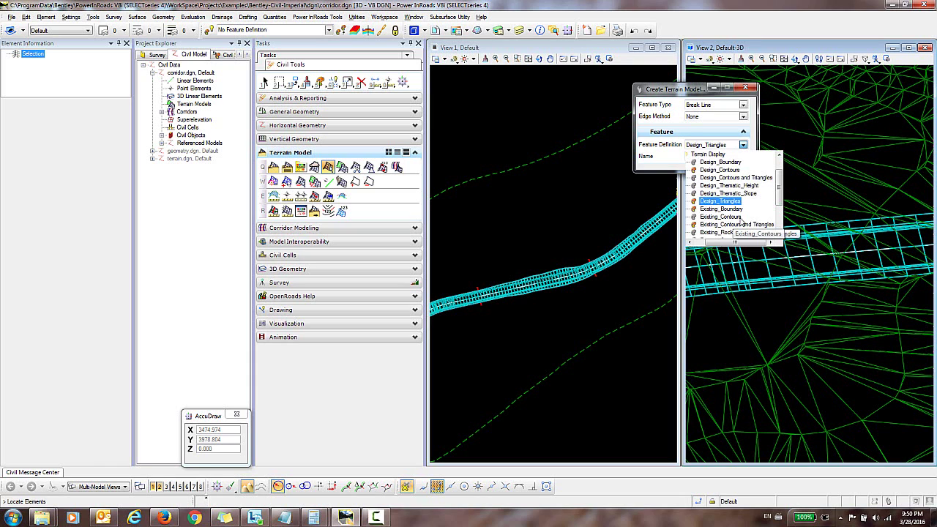
click(720, 170)
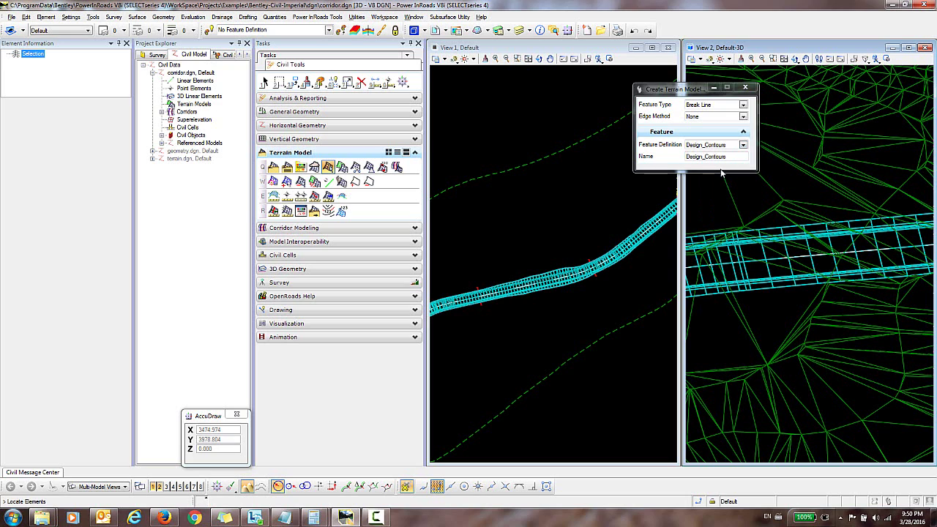
text(Co)
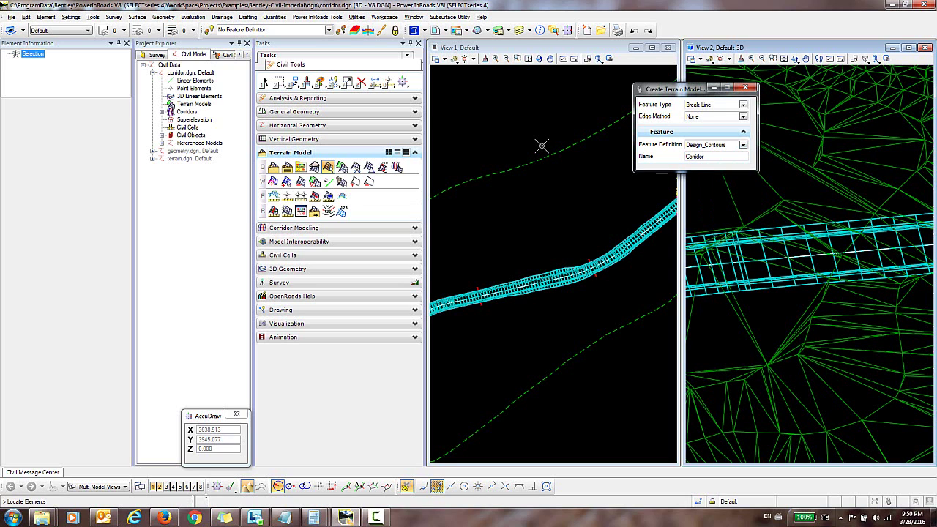
text(rridor)
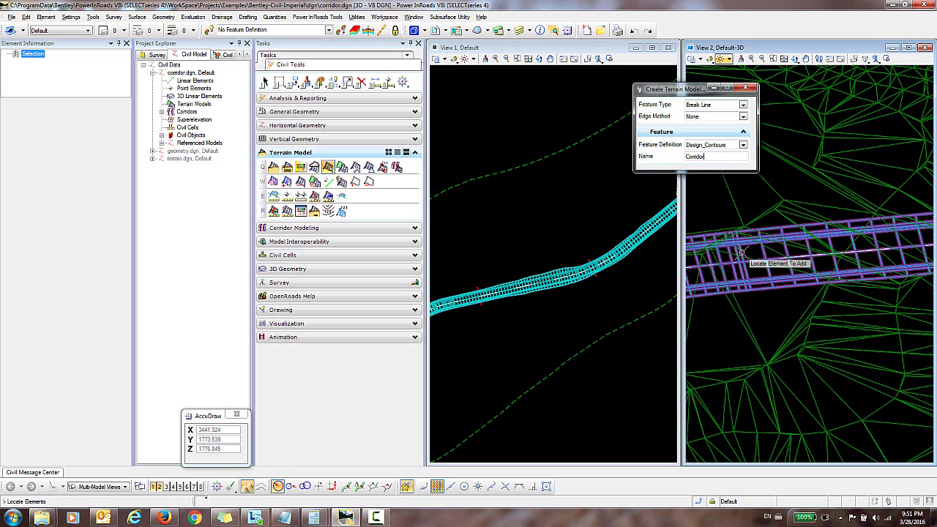
Create the terrain model from the corridor mesh in the 3D view, accepting Break Line as feature type and None as edge method.
click(742, 252)
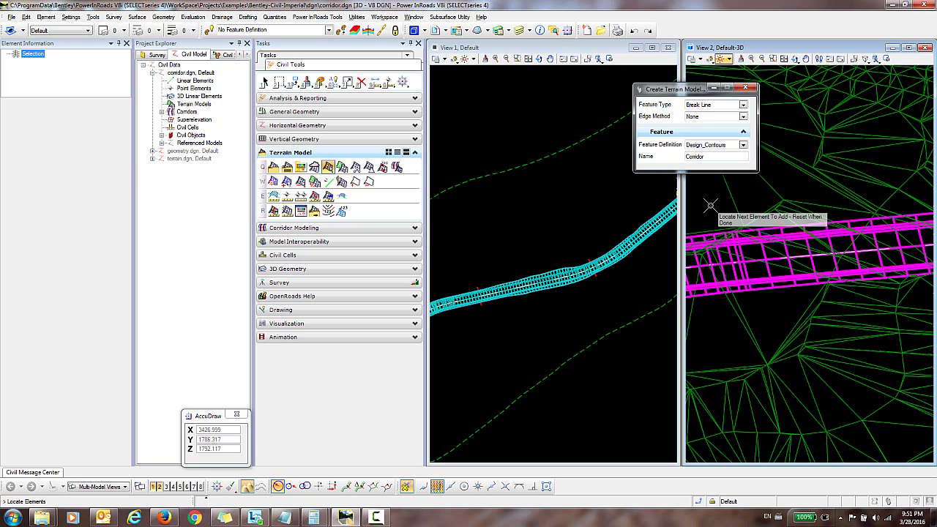
right_click(710, 205)
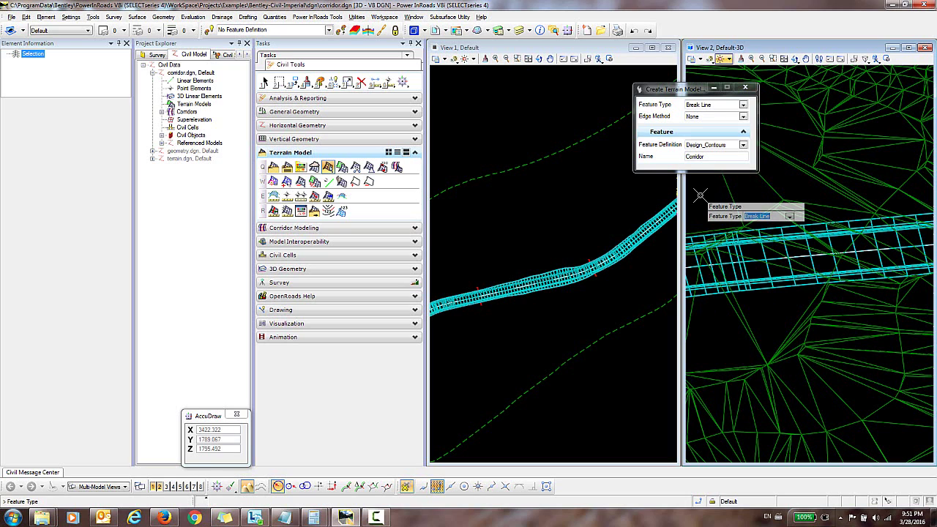
click(700, 194)
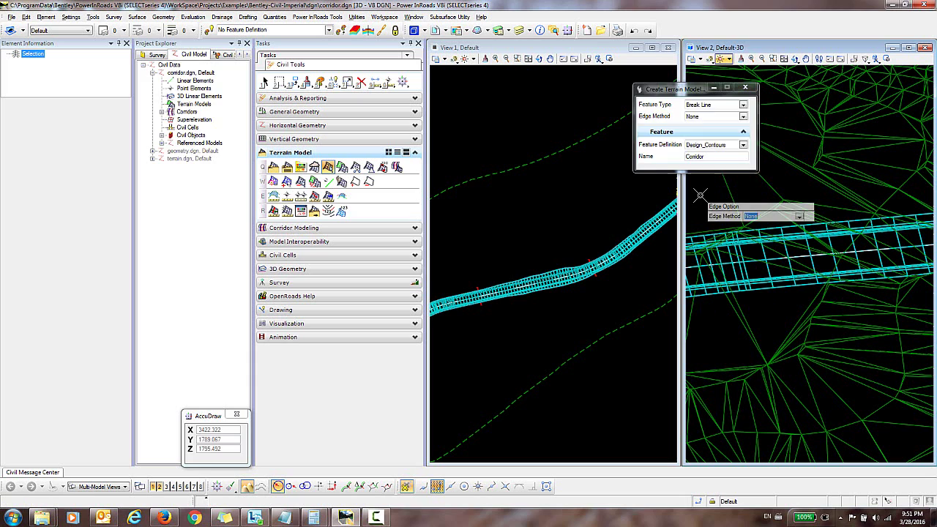
click(699, 194)
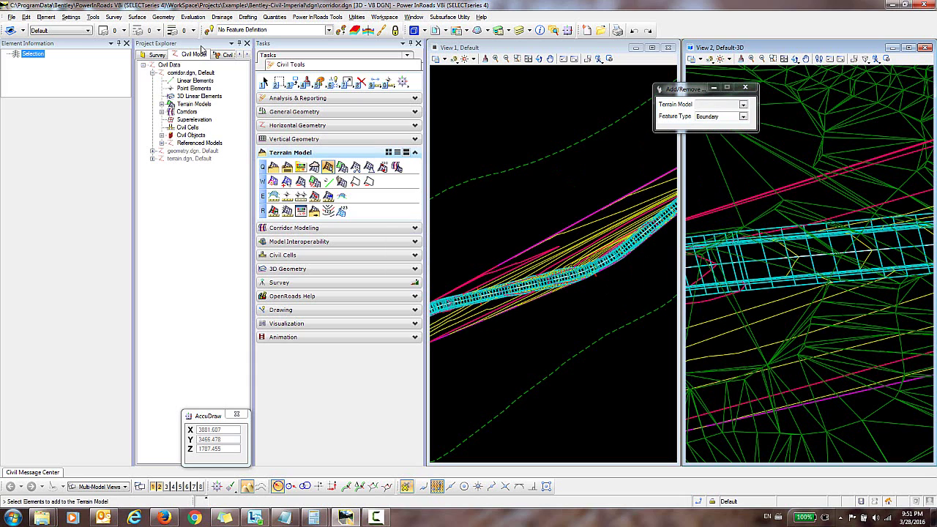
Inspect the Corridor terrain model in the project tree and its contours around the corridor in the plan view.
click(162, 104)
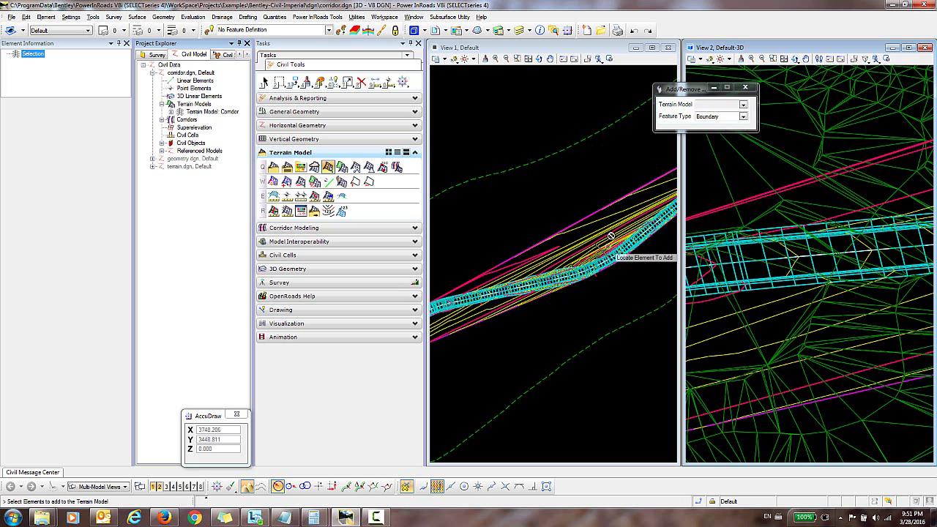
click(513, 301)
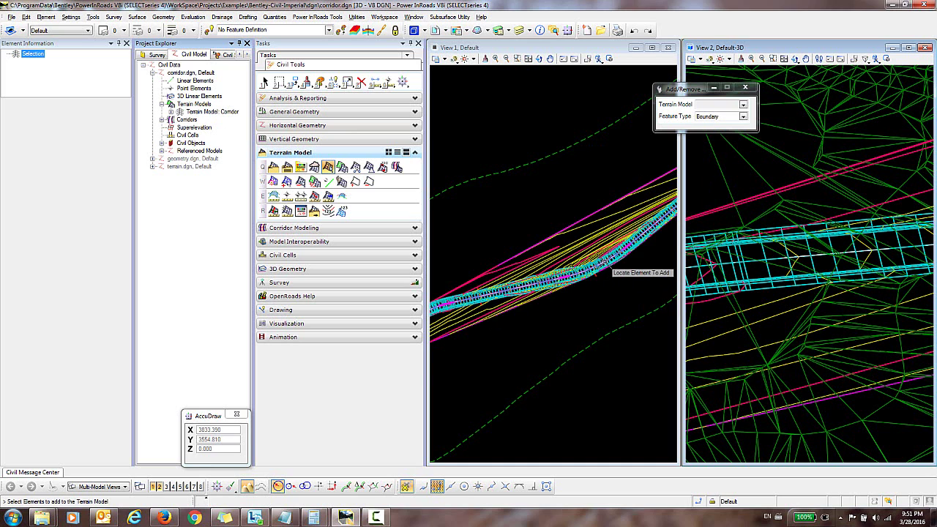
scroll(538, 267, up, 1)
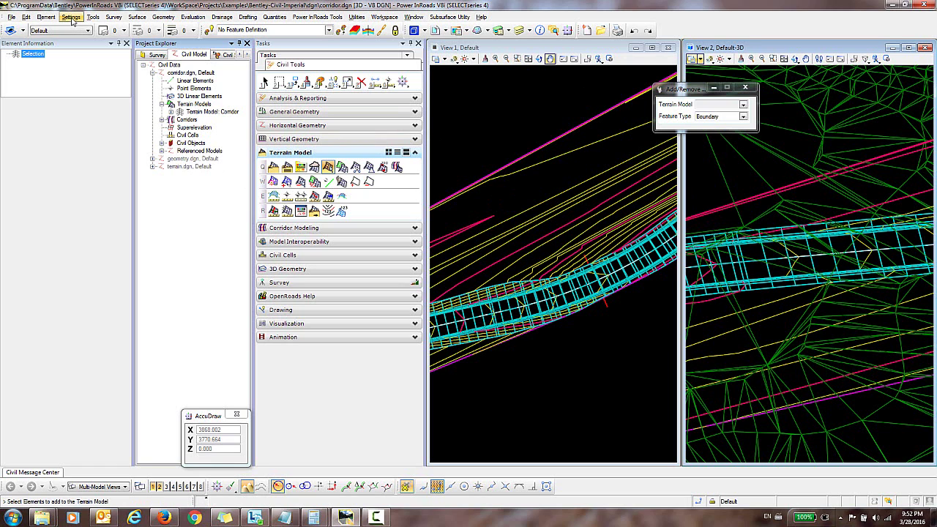
Start the mesh Extract Boundary tool and set the active color to 6 and the line weight to 5.
click(93, 17)
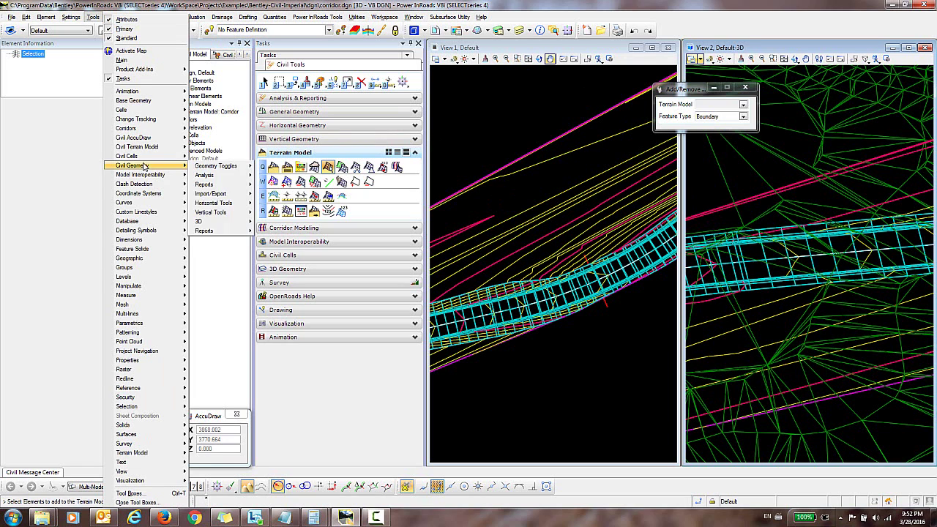
mouse_move(136, 304)
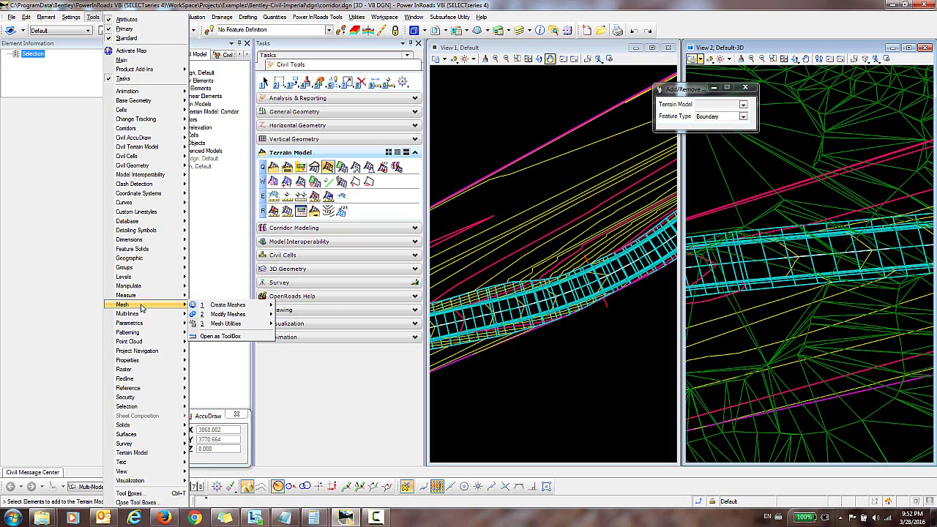
mouse_move(227, 324)
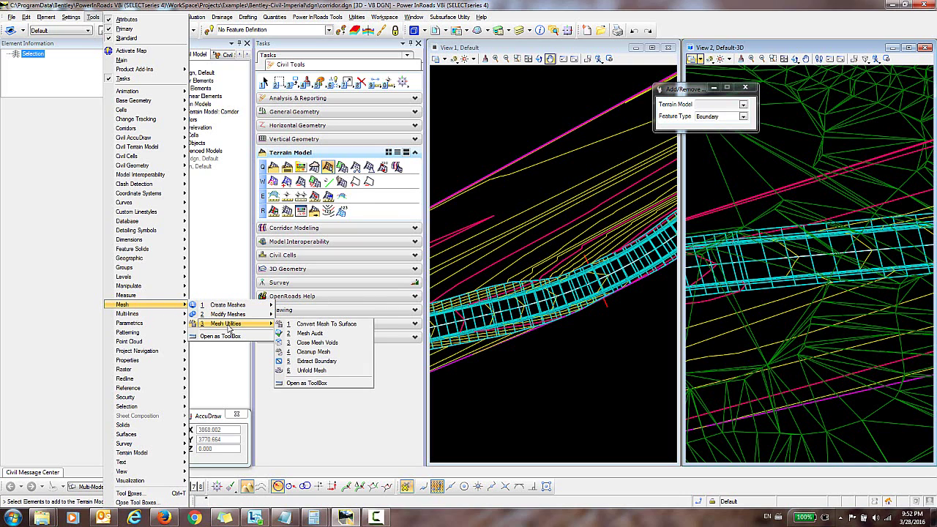
click(317, 362)
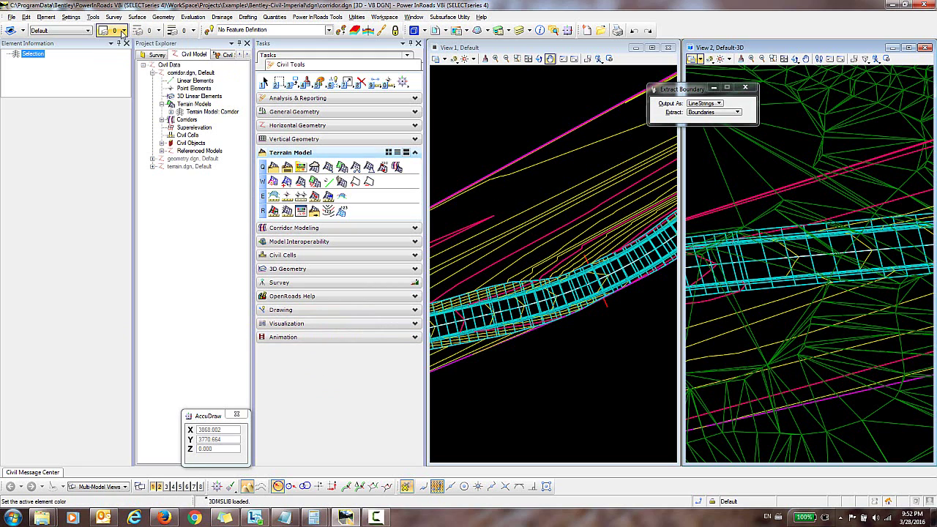
click(124, 30)
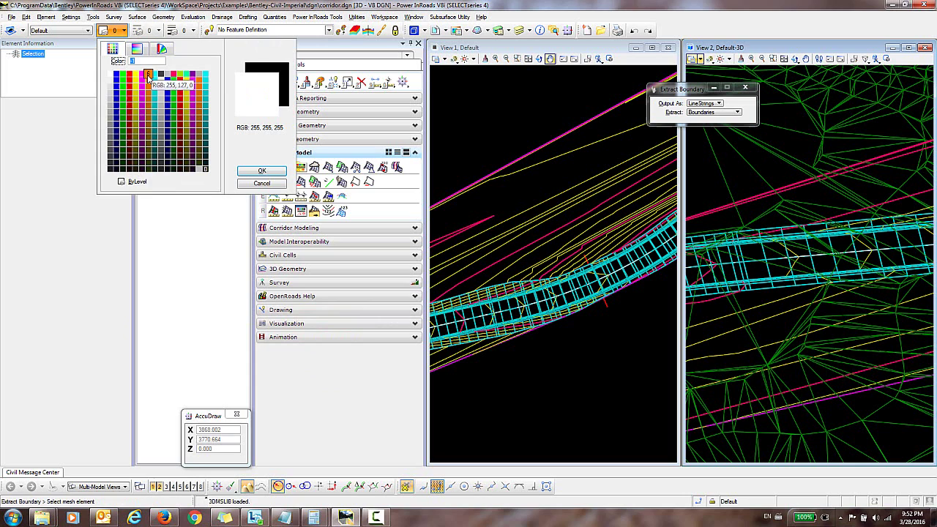
click(148, 78)
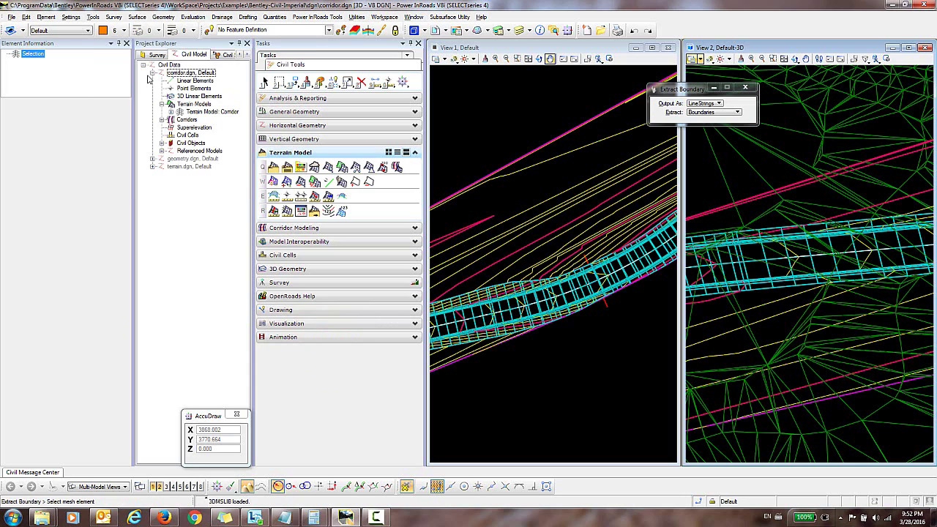
click(176, 30)
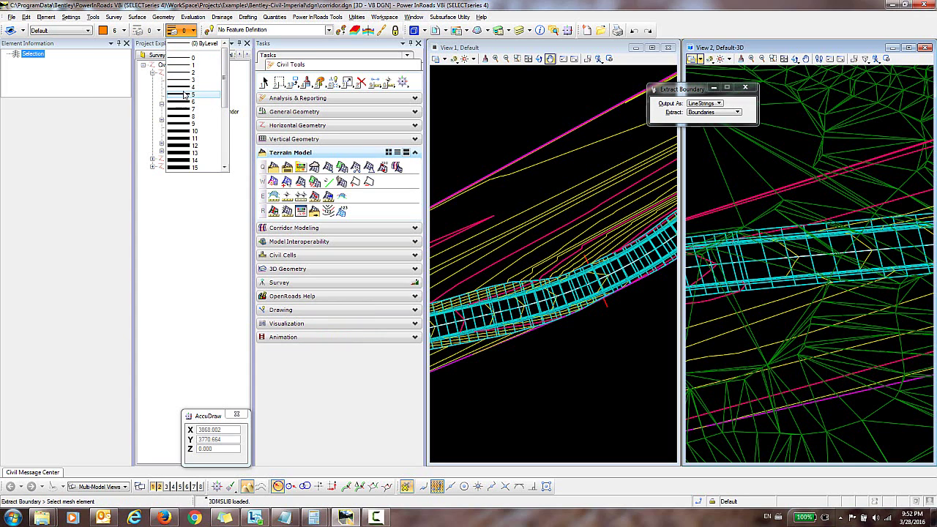
click(186, 95)
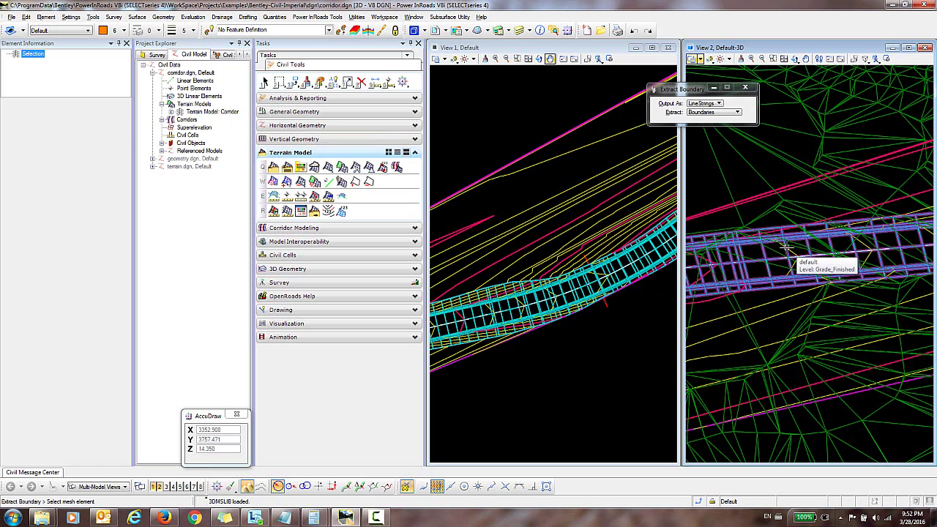
Extract the boundaries of the corridor mesh in the 3D view as line strings and check the resulting edge line.
click(785, 248)
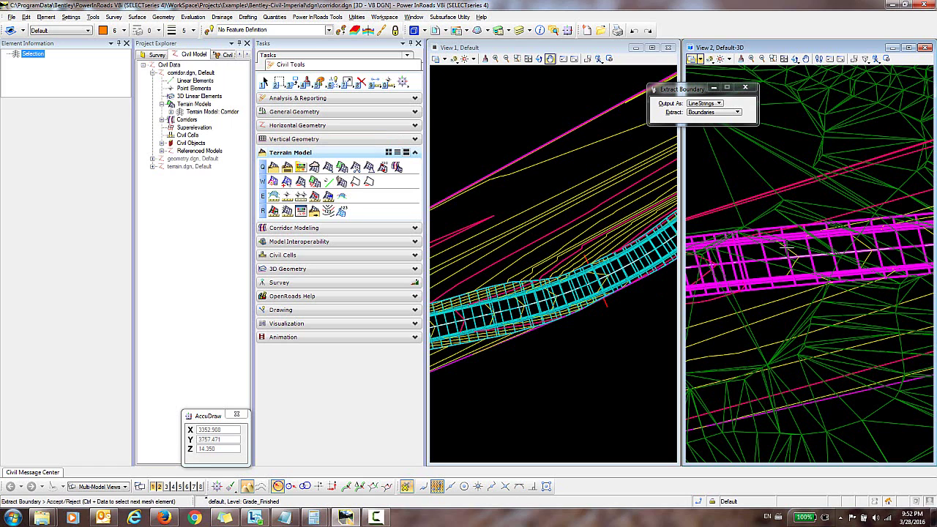
click(781, 208)
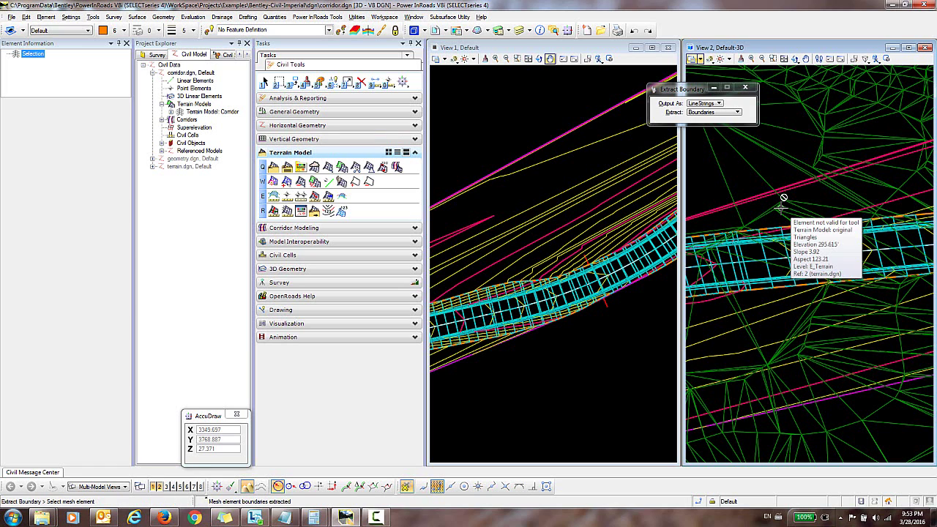
scroll(774, 294, up, 3)
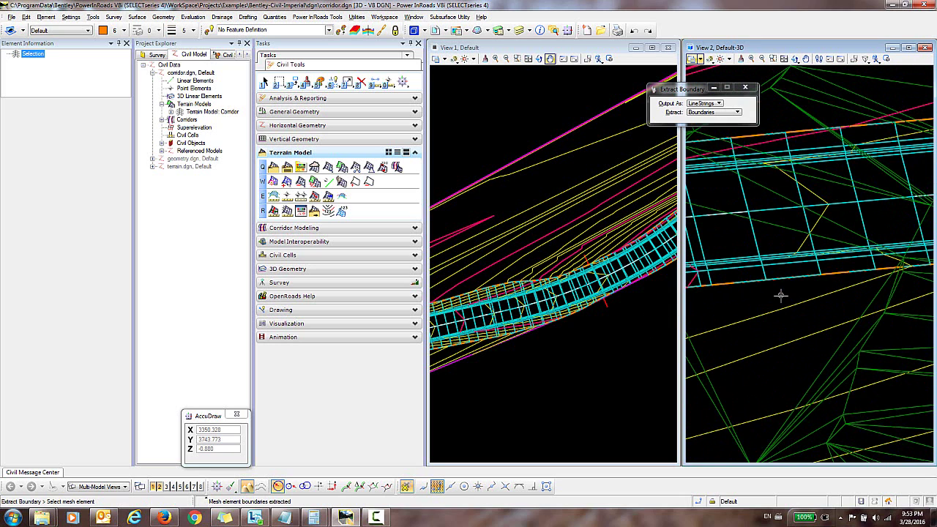
click(265, 81)
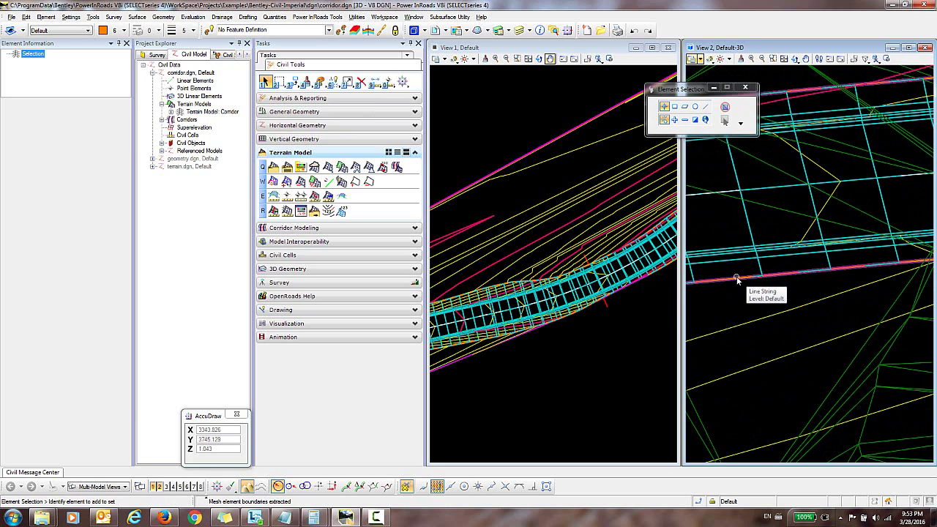
click(736, 277)
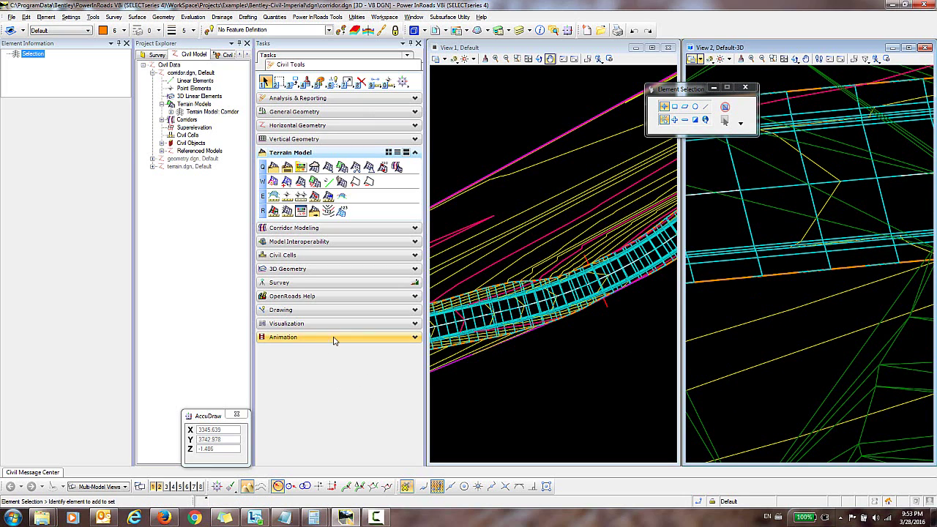
Add the extracted corridor edge line in the 3D view to the Corridor terrain model with feature type Boundary.
click(739, 278)
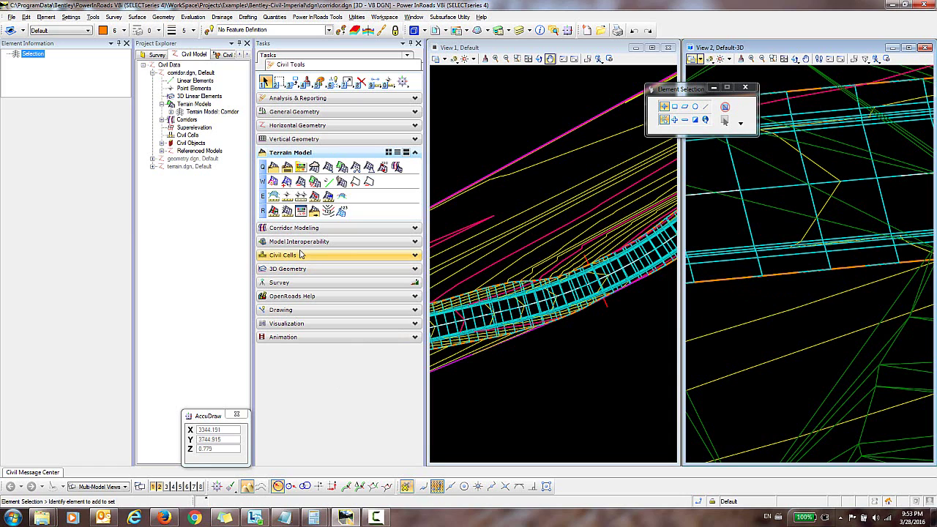
click(286, 182)
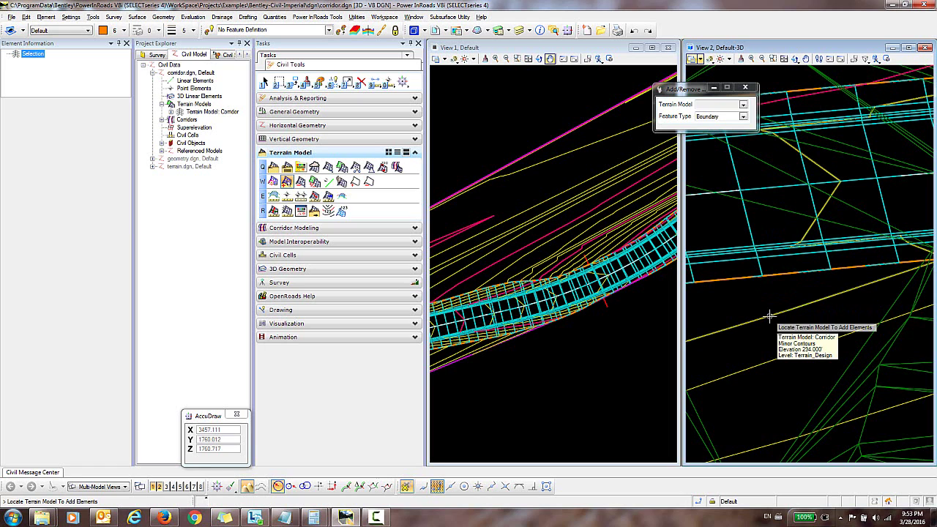
click(768, 316)
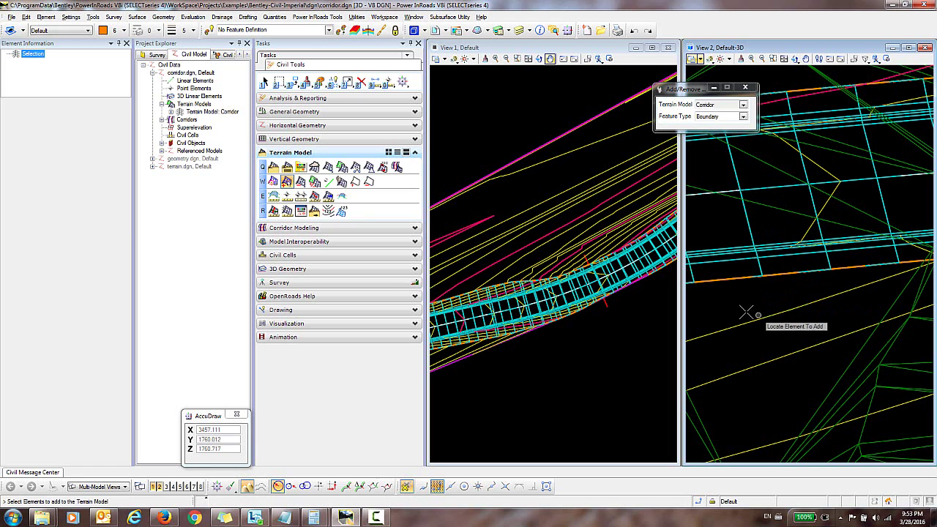
click(731, 278)
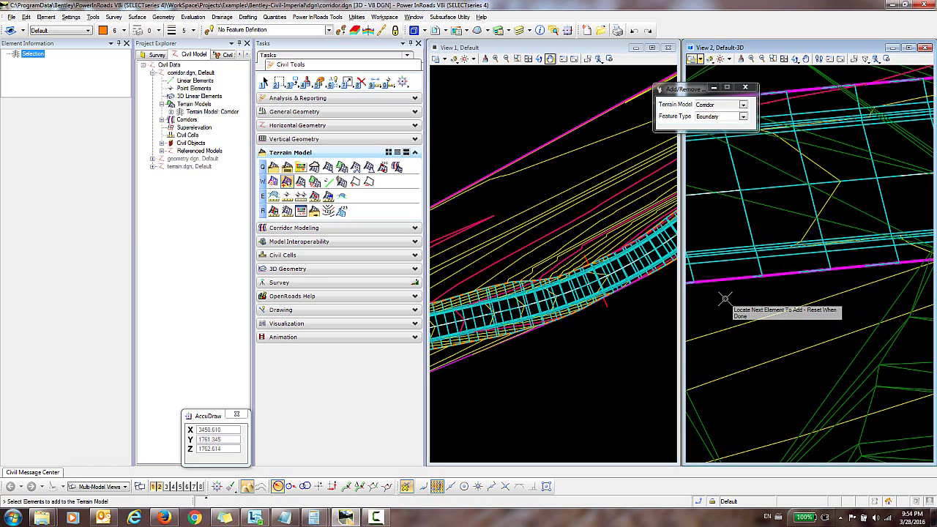
right_click(724, 300)
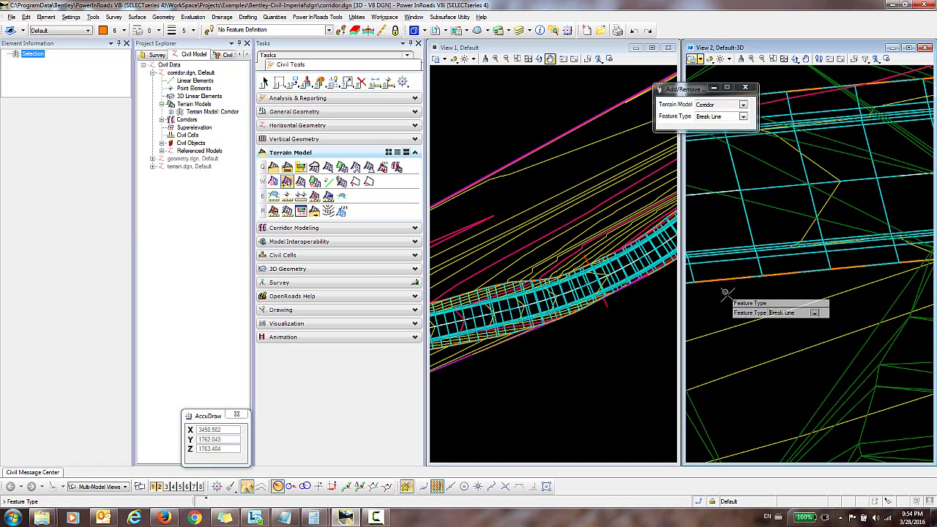
key(Down)
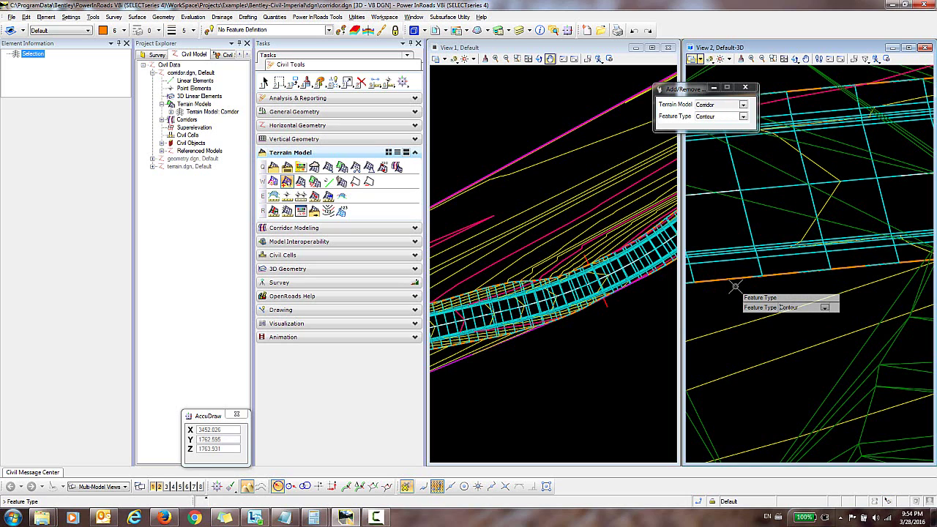
key(Down)
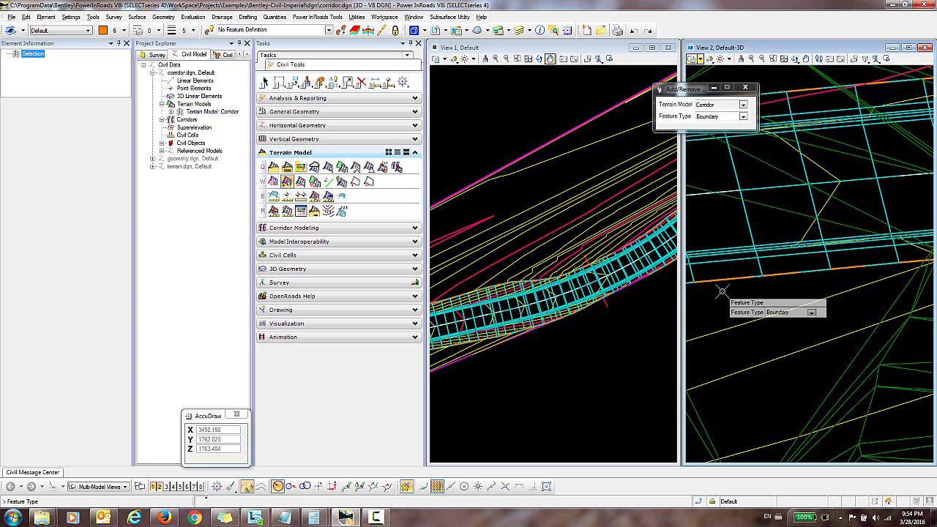
click(723, 291)
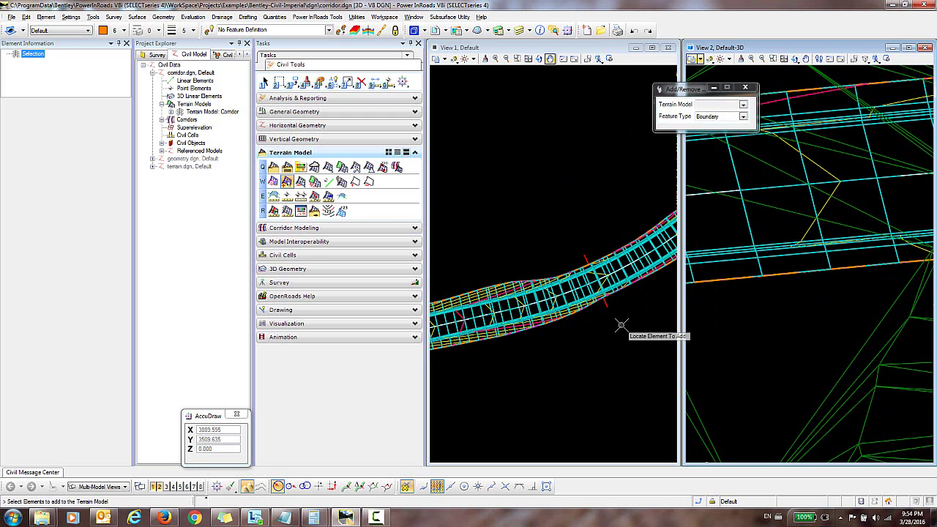
Select the Corridor terrain model in the plan view and inspect its contours and extent along the corridor edges.
click(464, 249)
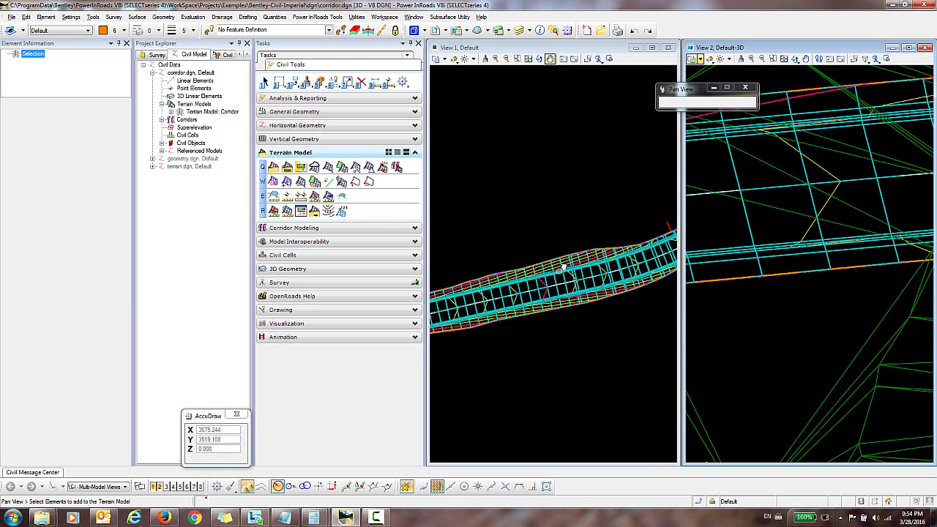
click(265, 82)
scroll(601, 251, up, 2)
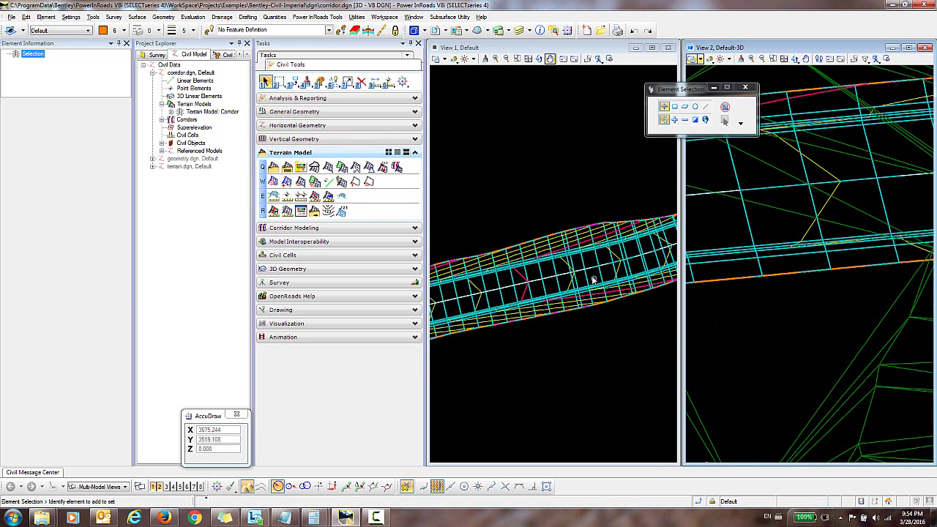
click(602, 251)
scroll(601, 251, down, 2)
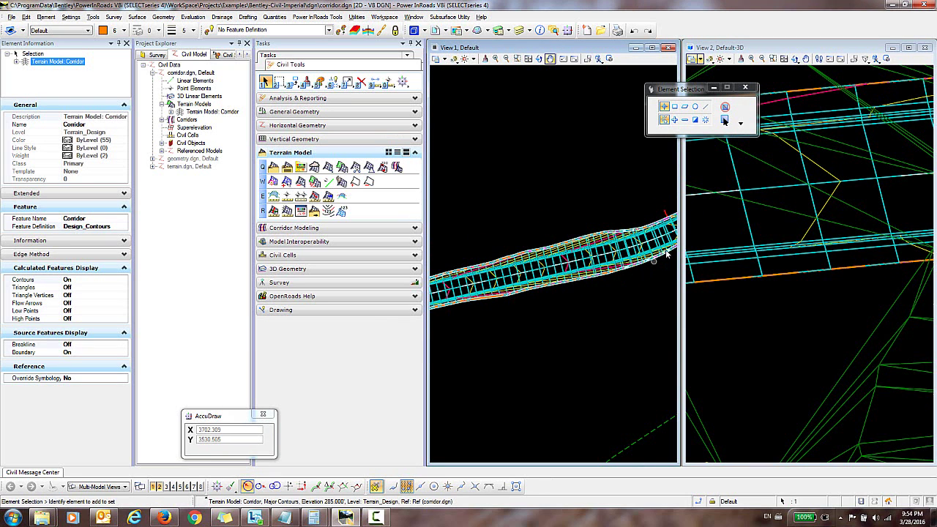
scroll(609, 293, down, 1)
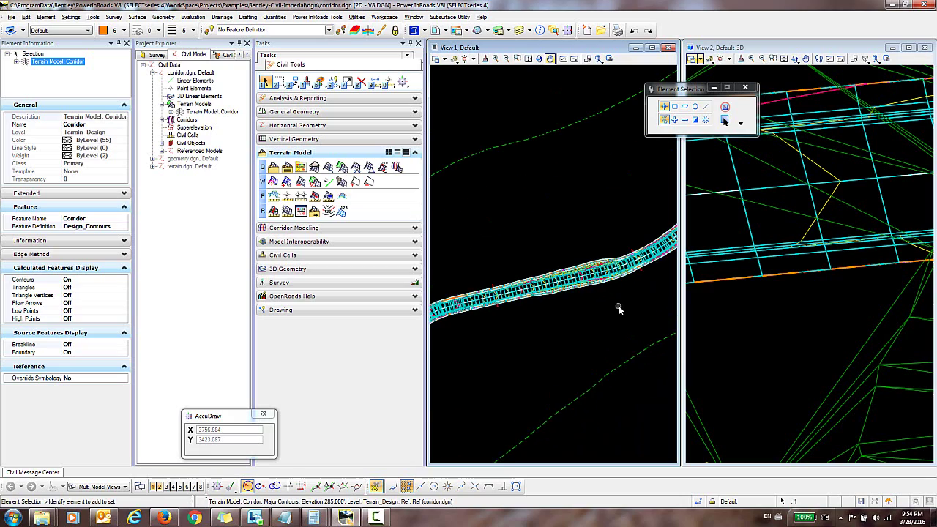